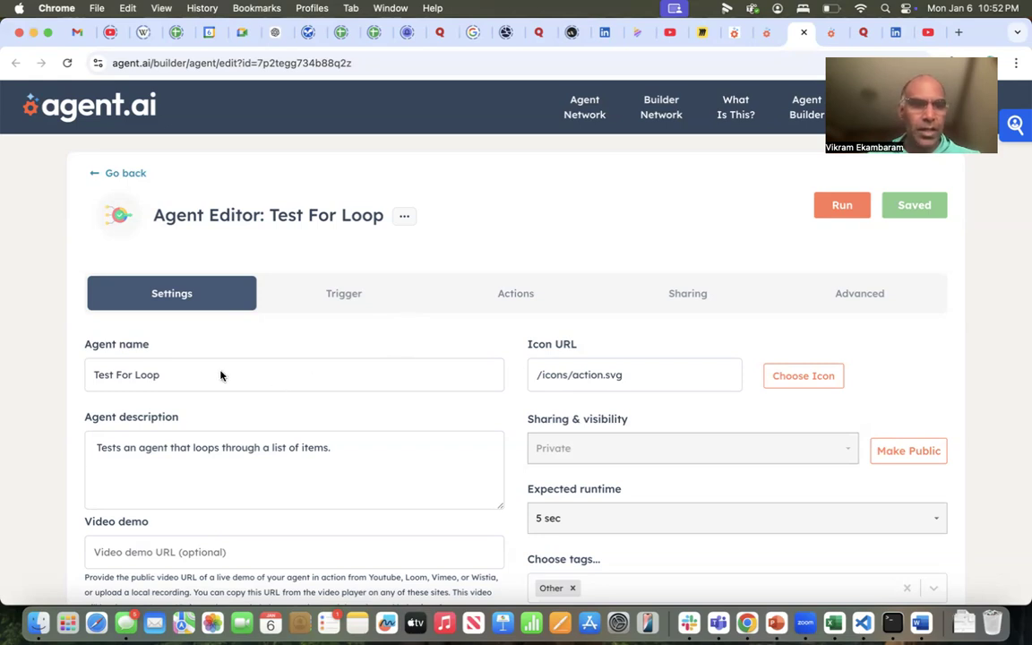
Review the Test For Loop agent's settings and trigger options, and open its list of SmartFlow actions.
scroll(223, 372, "down", 3)
scroll(249, 454, "up", 3)
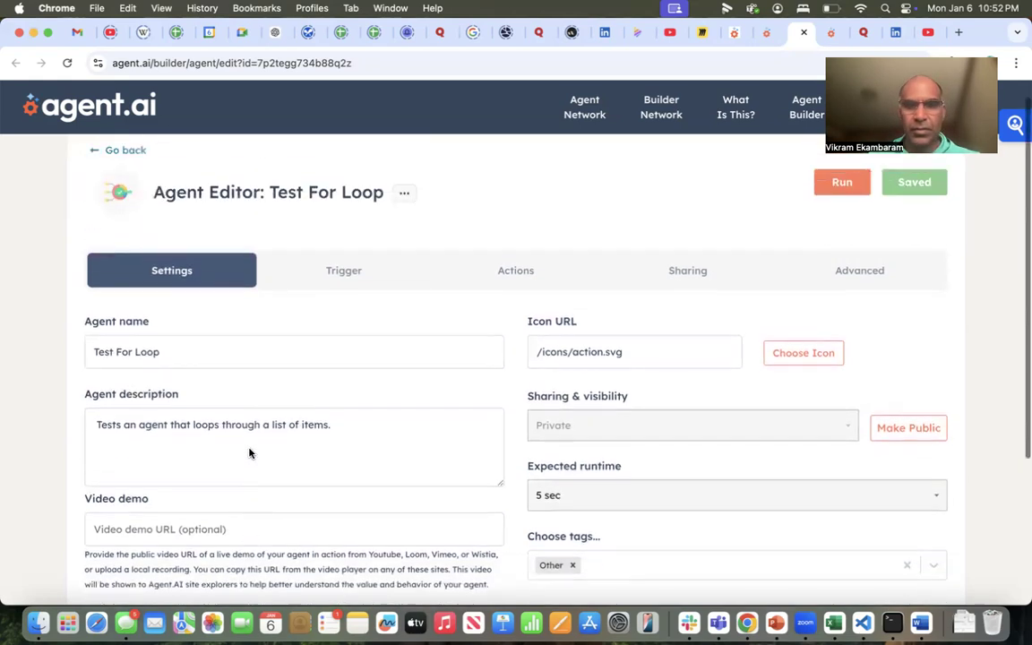
left_click(338, 295)
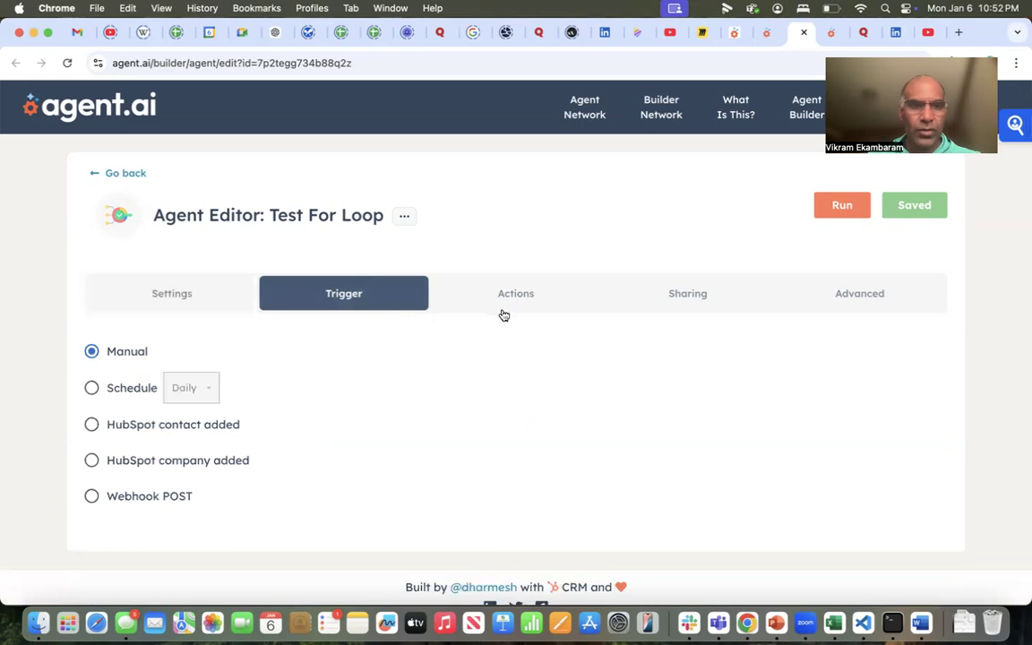
left_click(511, 306)
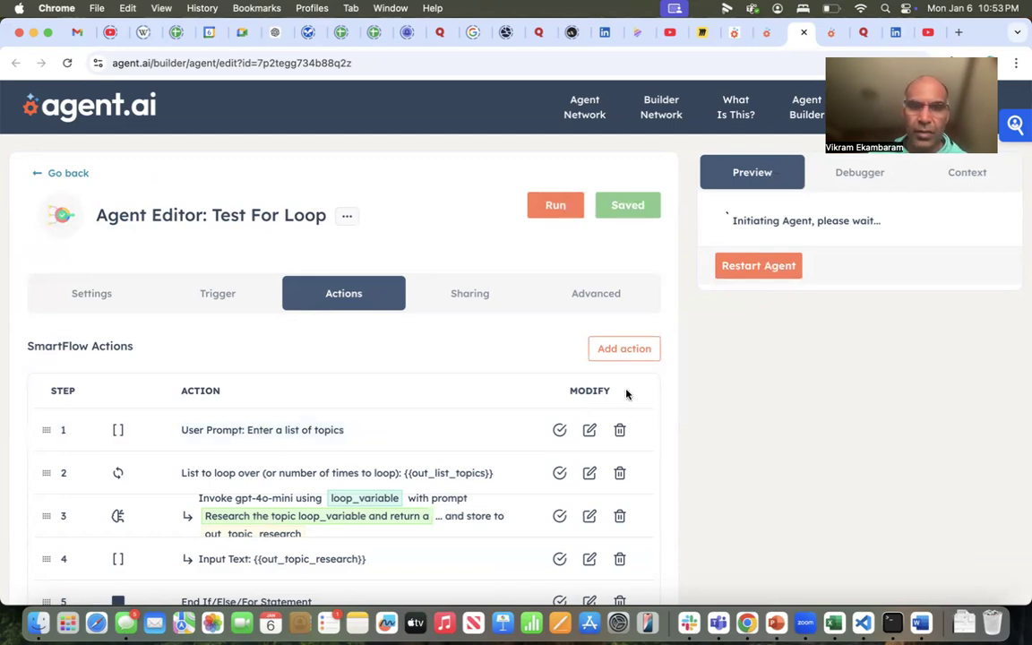
Look over the available user input action types and examine the configuration of the Get User List action in step 1.
left_click(618, 355)
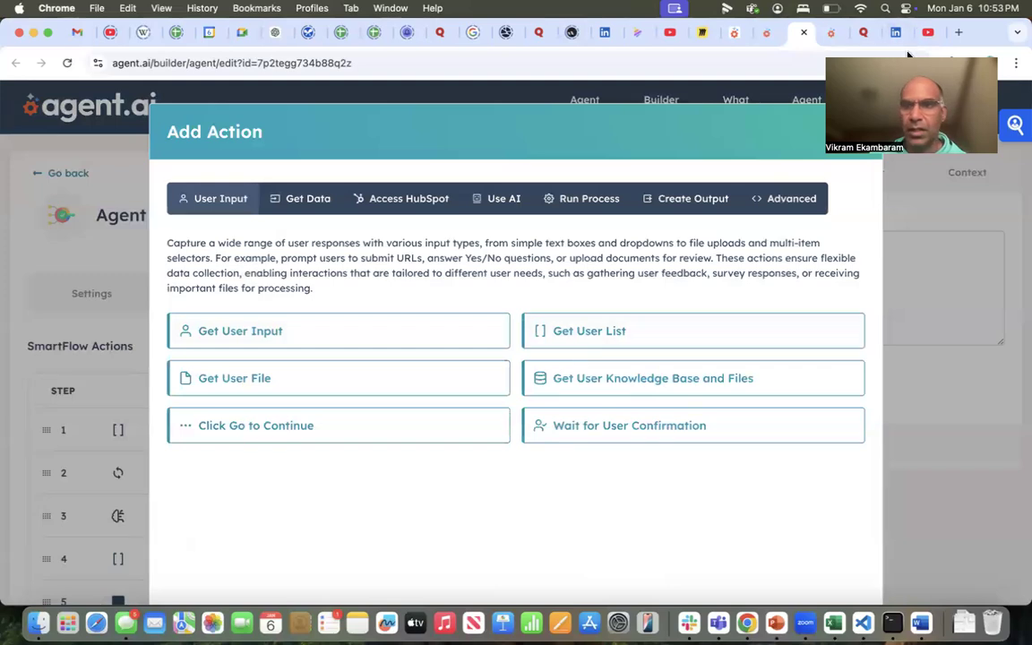
left_click(847, 132)
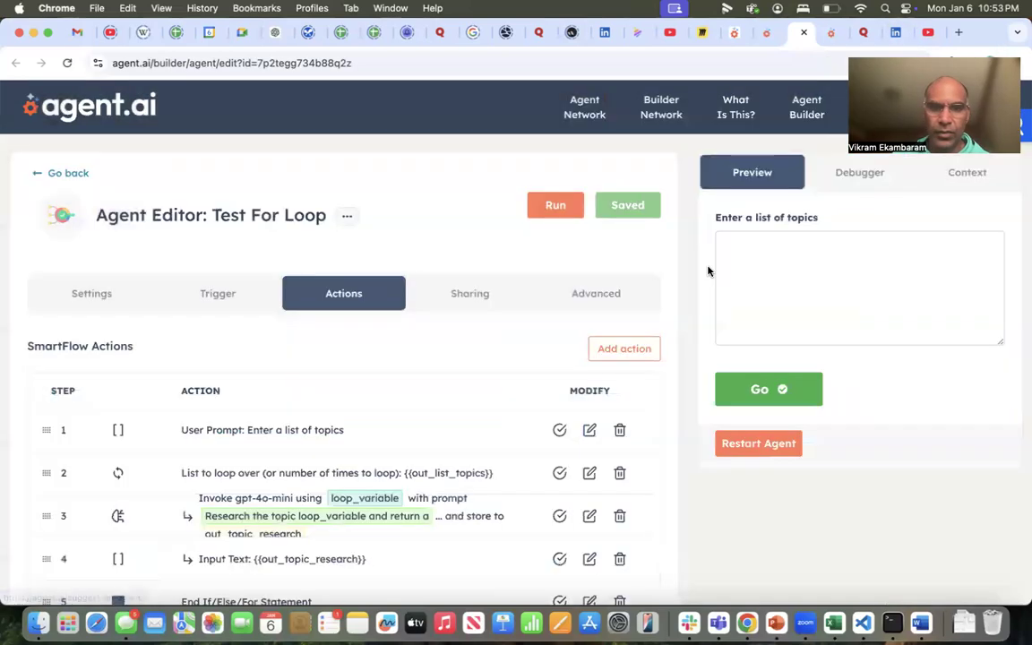
left_click(589, 430)
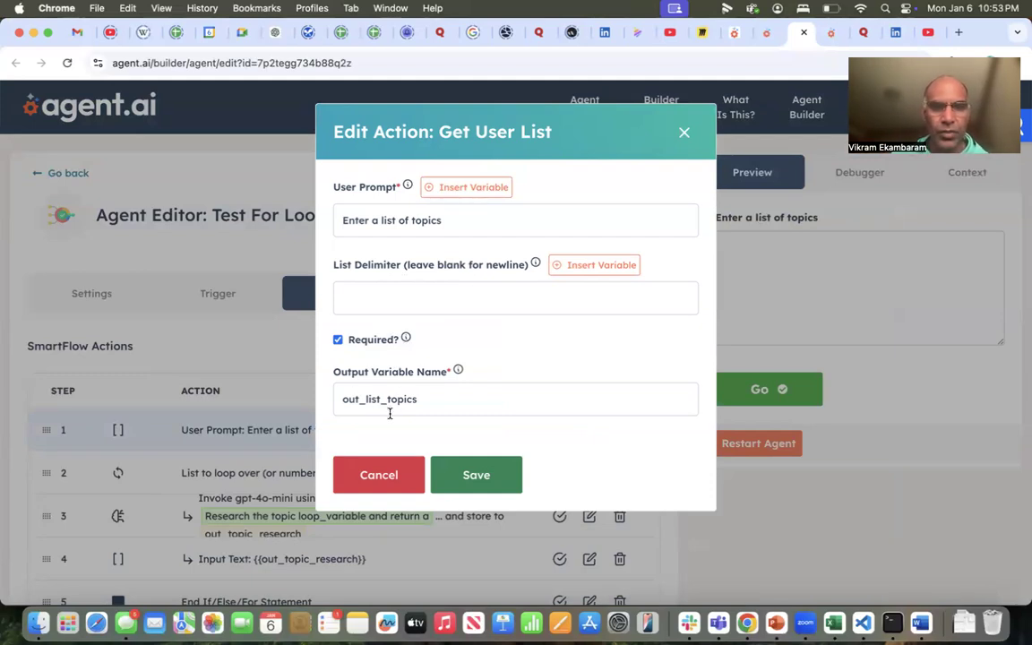
left_click(387, 475)
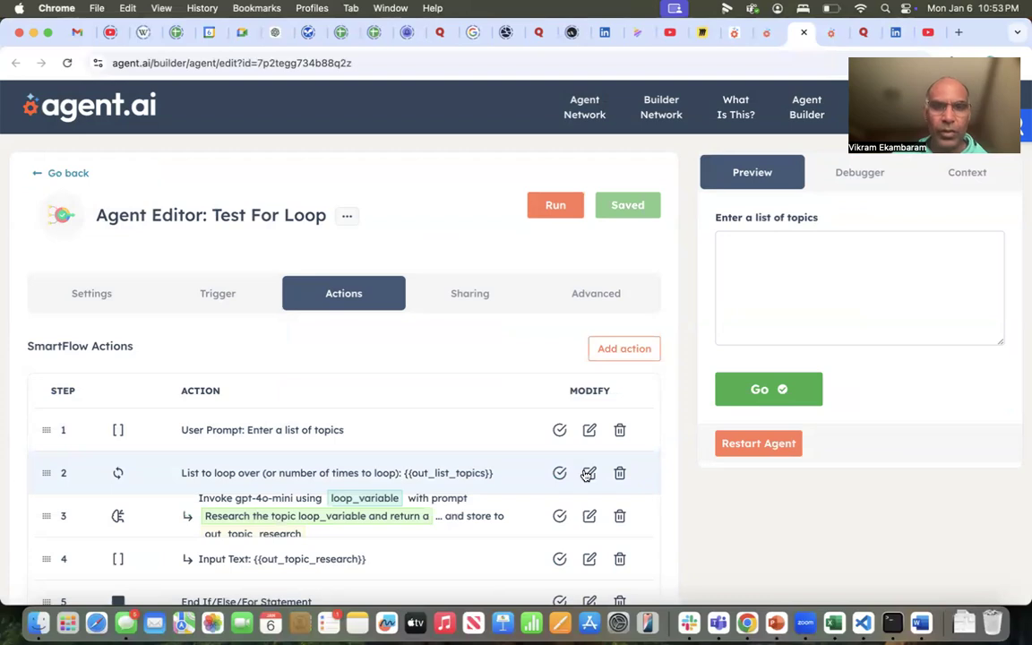
Look up the For Loop among the process actions and examine the list, output and index variables of the step 2 loop.
left_click(624, 348)
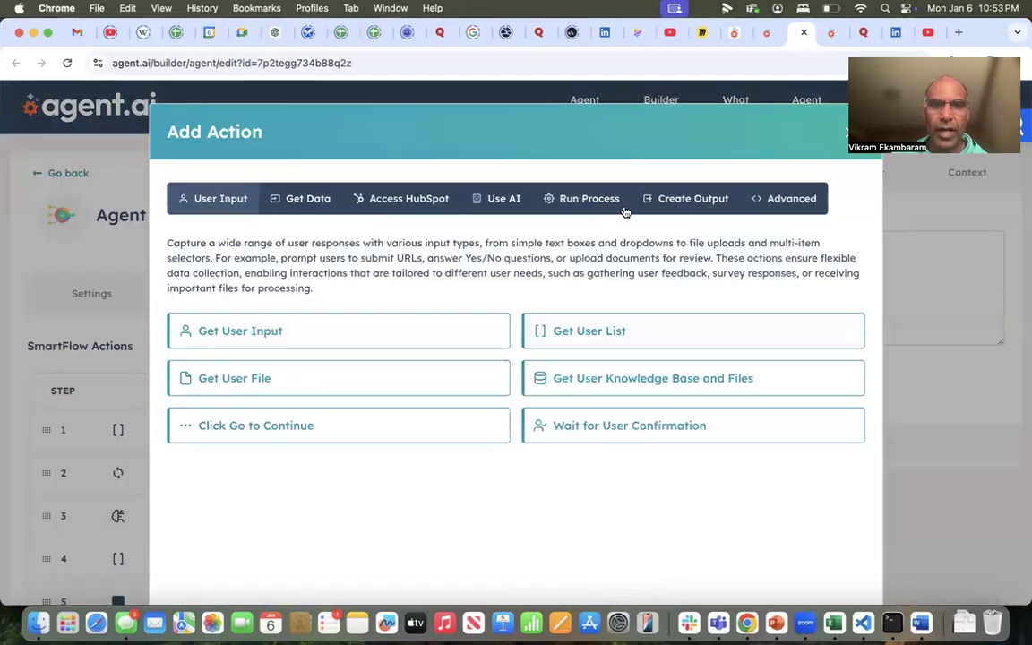
left_click(582, 195)
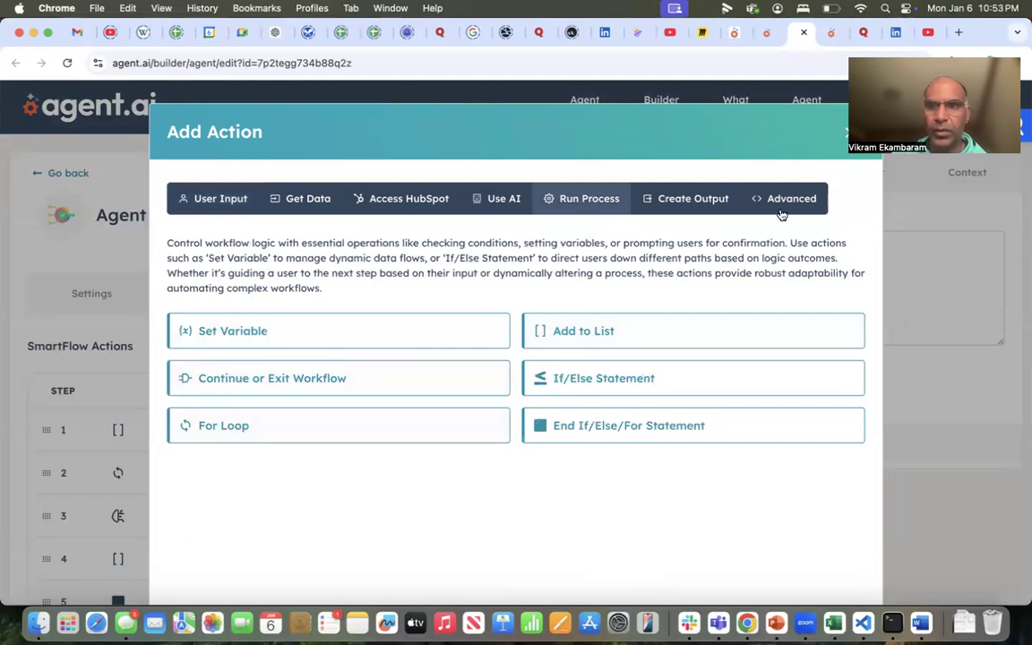
key("Escape")
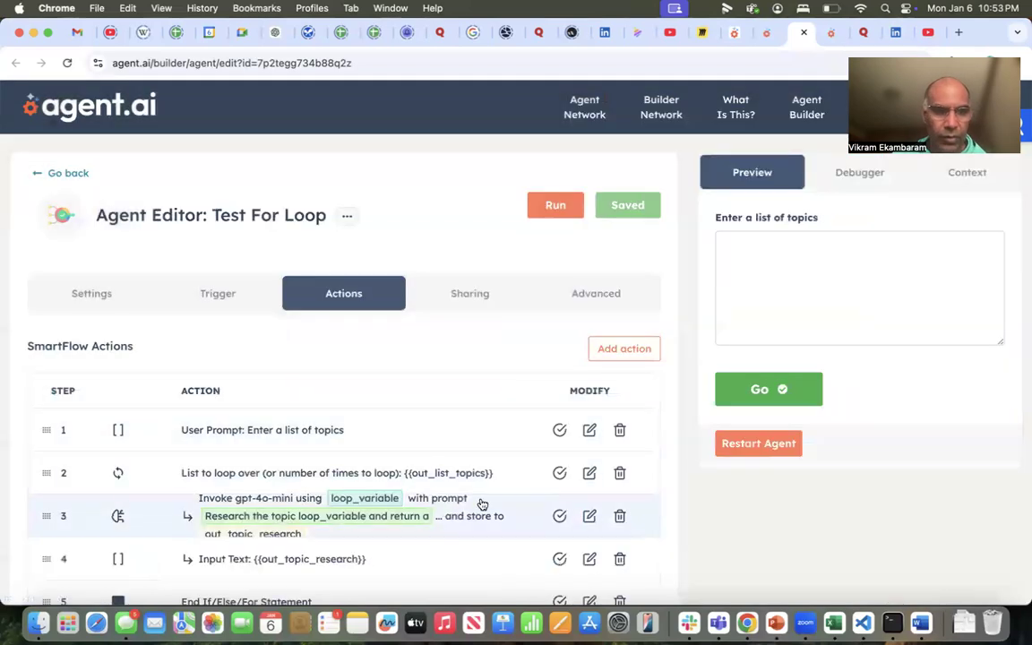
left_click(589, 472)
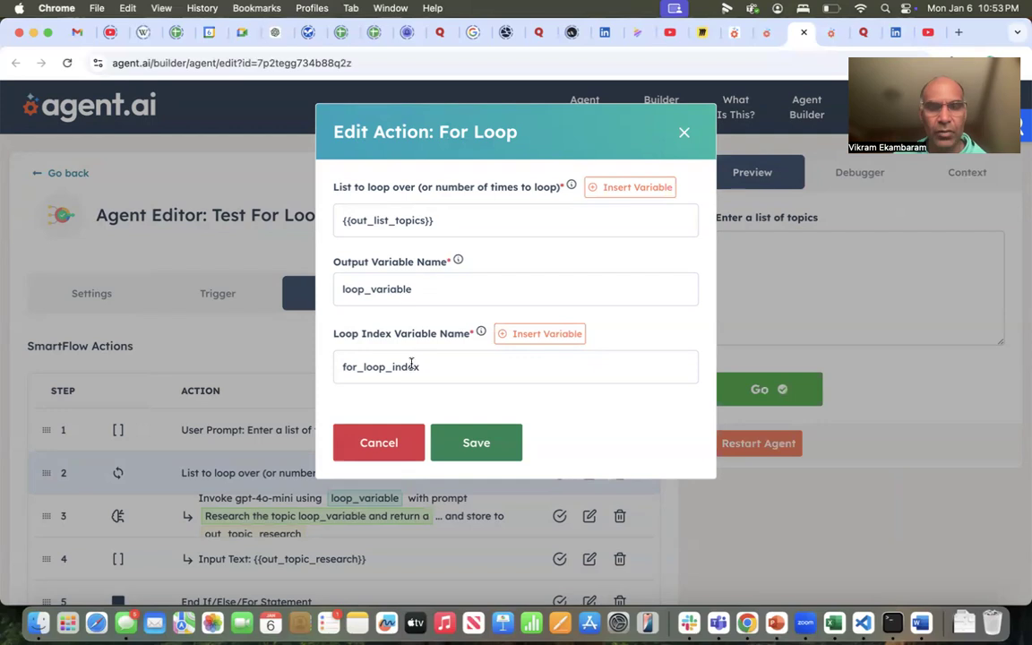
left_click(472, 442)
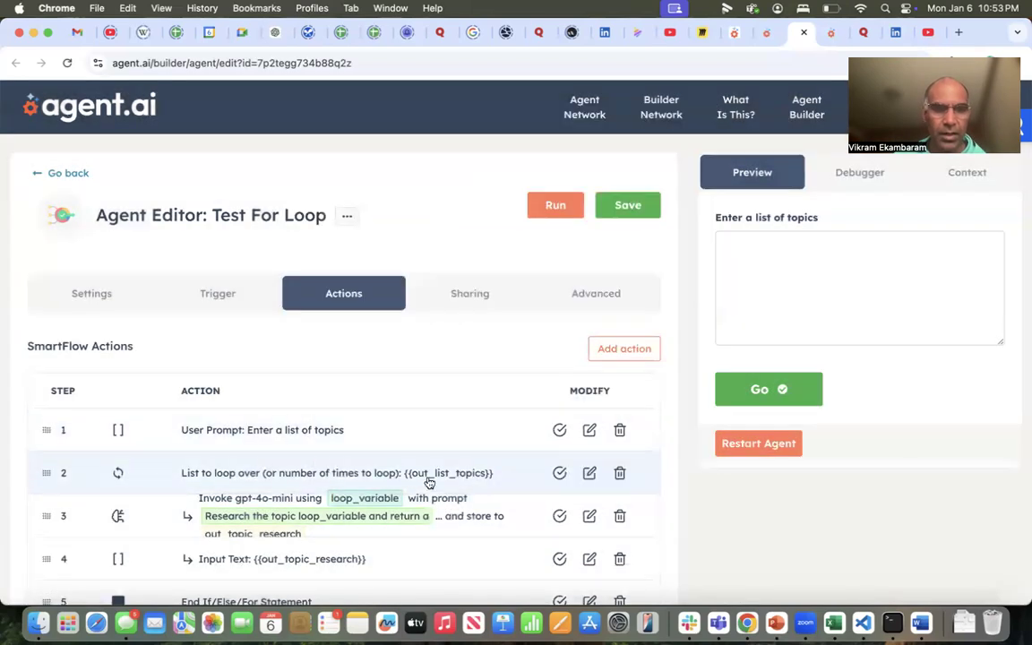
Examine the instructions and output variable of the GenAI action inside the loop in step 3.
scroll(413, 495, "down", 1)
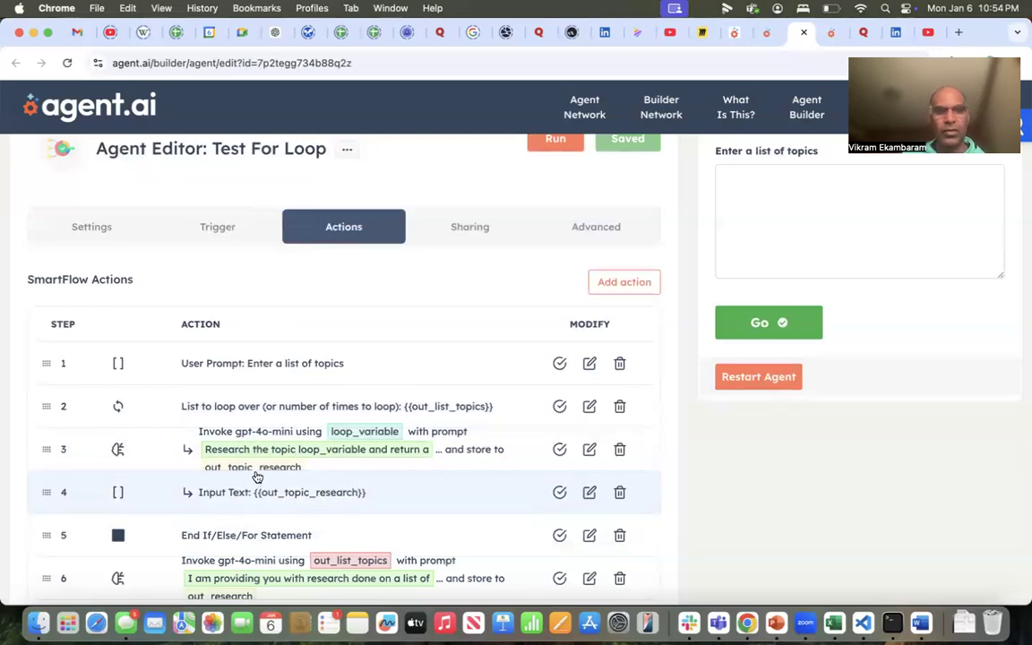
left_click(589, 448)
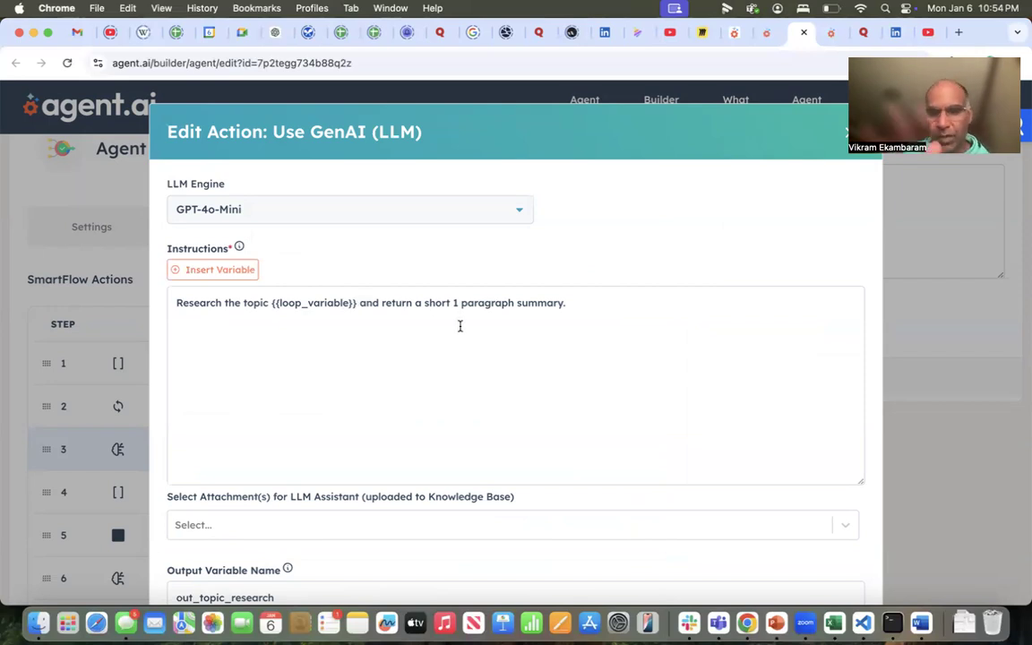
scroll(459, 325, "down", 3)
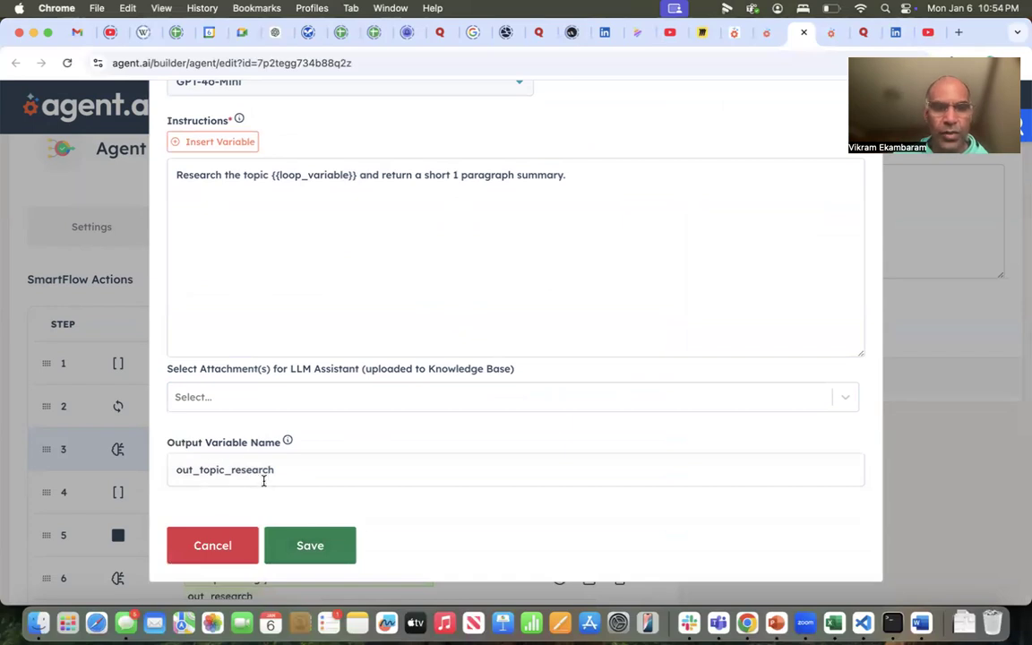
left_click(273, 545)
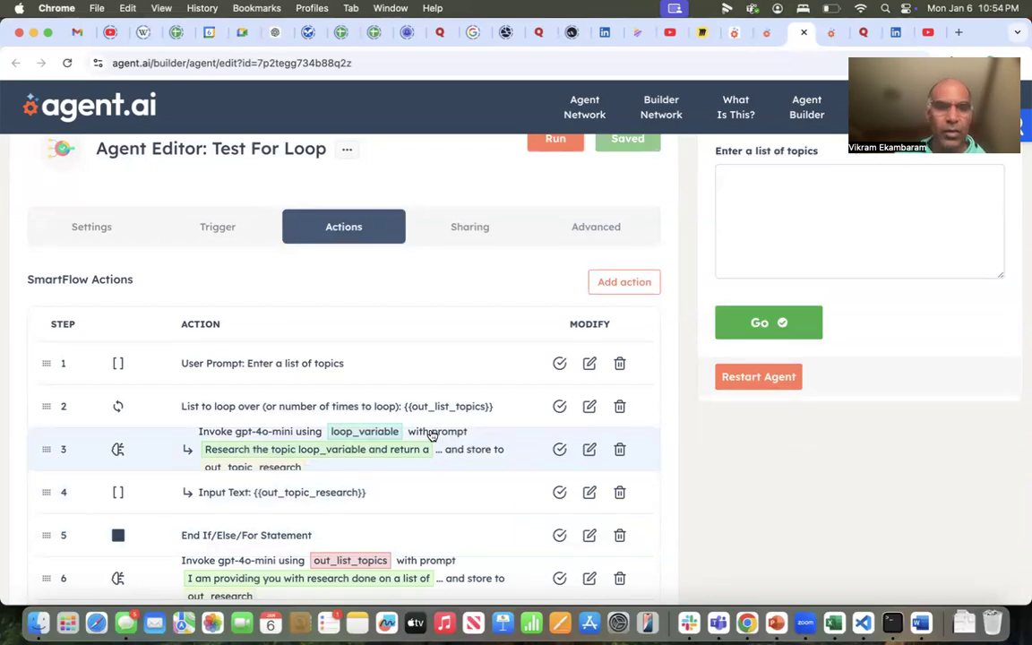
Examine the input text and output variable of the Add to List action in step 4, and locate that action type among the process actions.
left_click(588, 494)
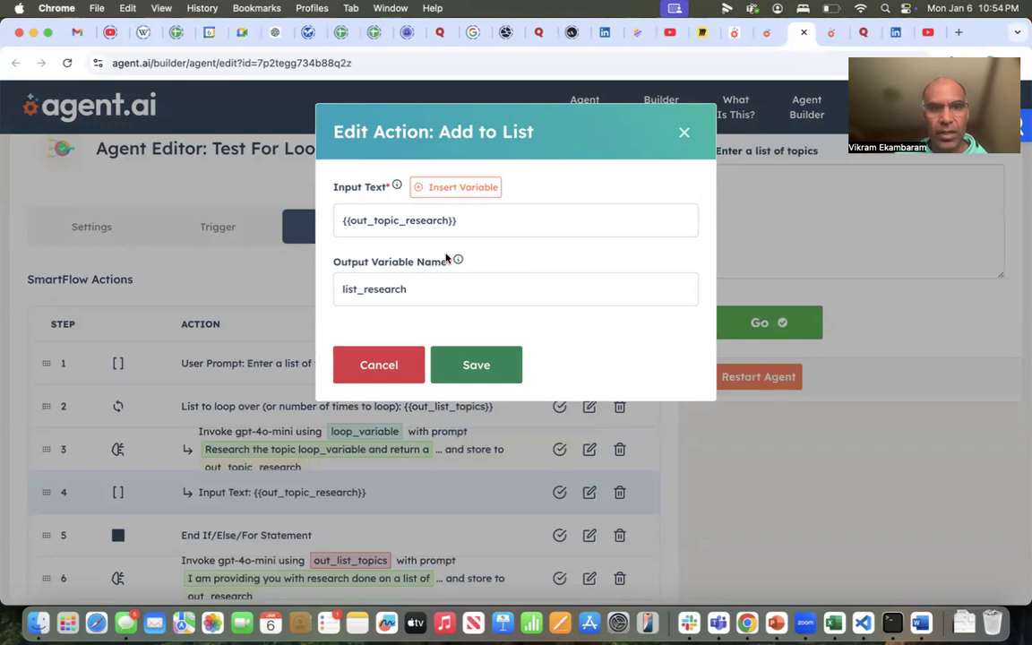
left_click(376, 368)
left_click(603, 283)
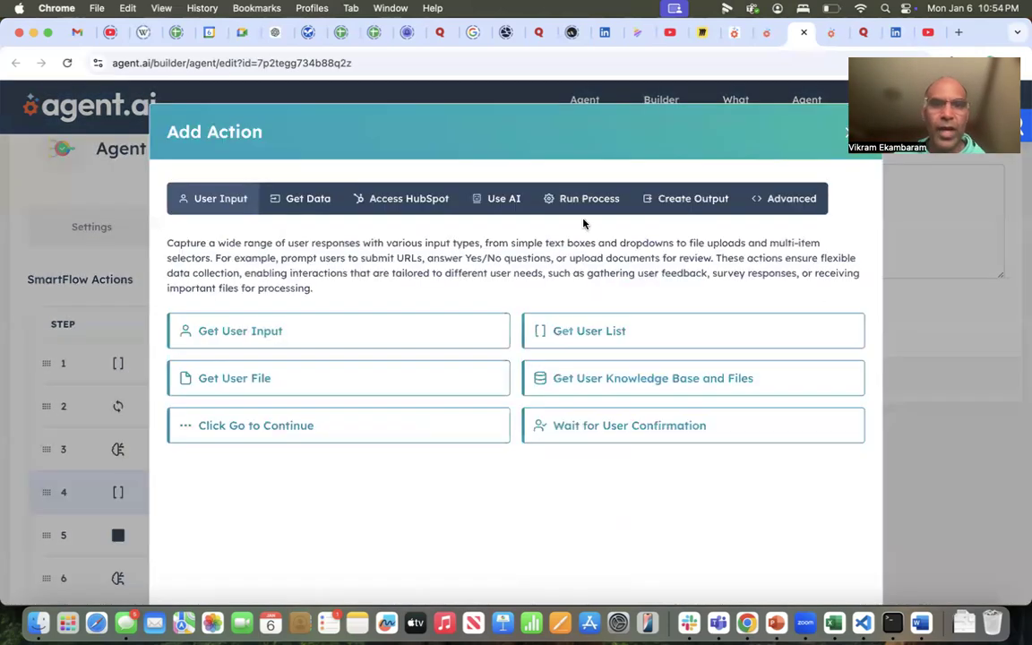
left_click(593, 199)
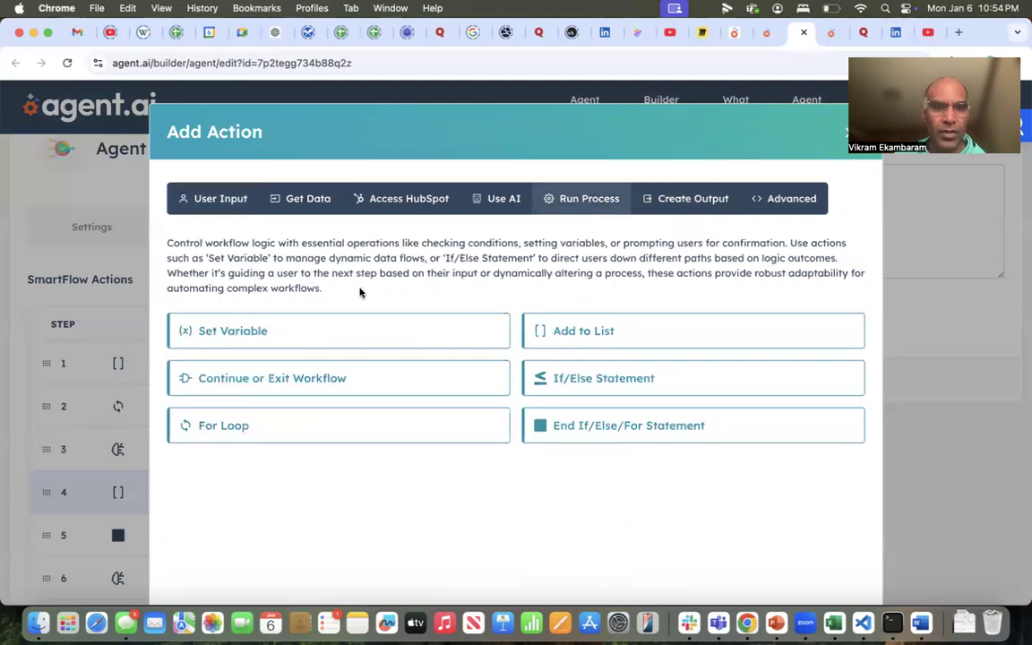
left_click(845, 135)
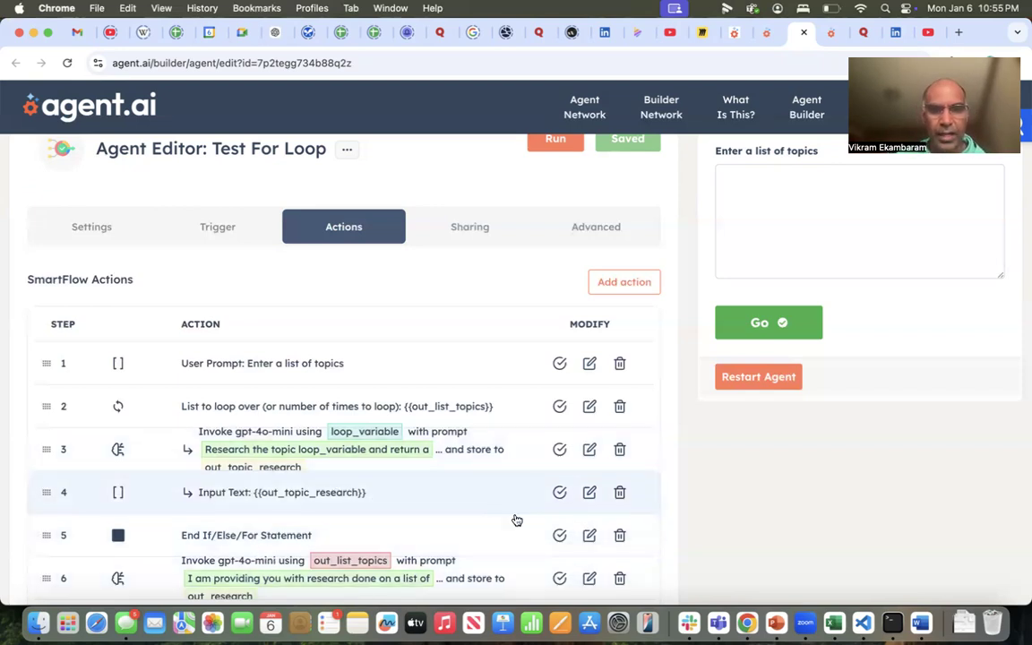
Look up the End If/Else/For Statement action type that closes the loop in step 5.
scroll(480, 539, "down", 1)
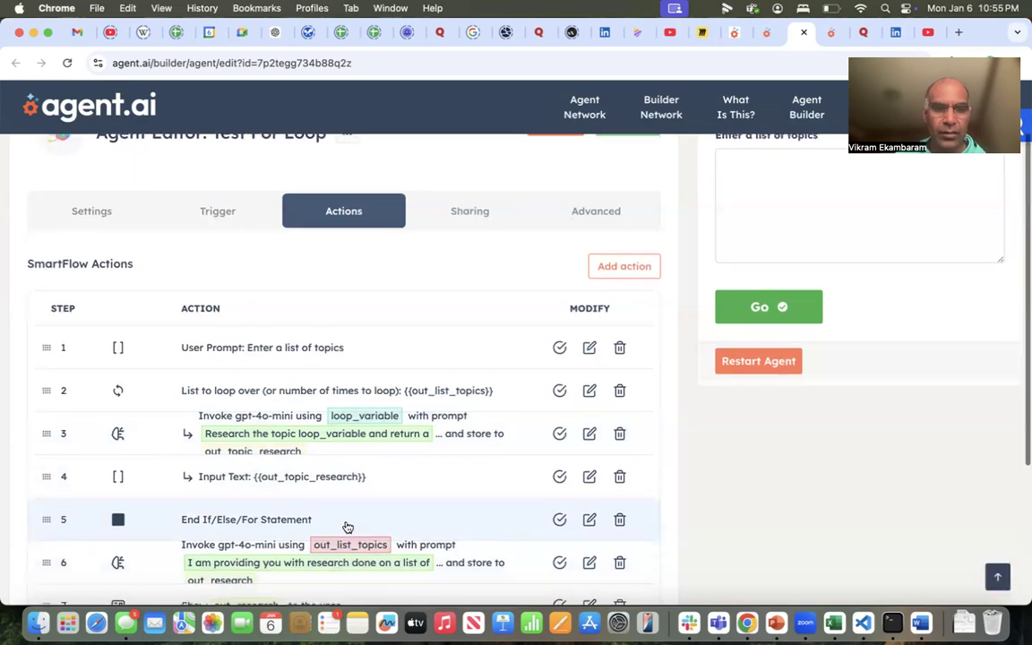
left_click(614, 266)
left_click(587, 198)
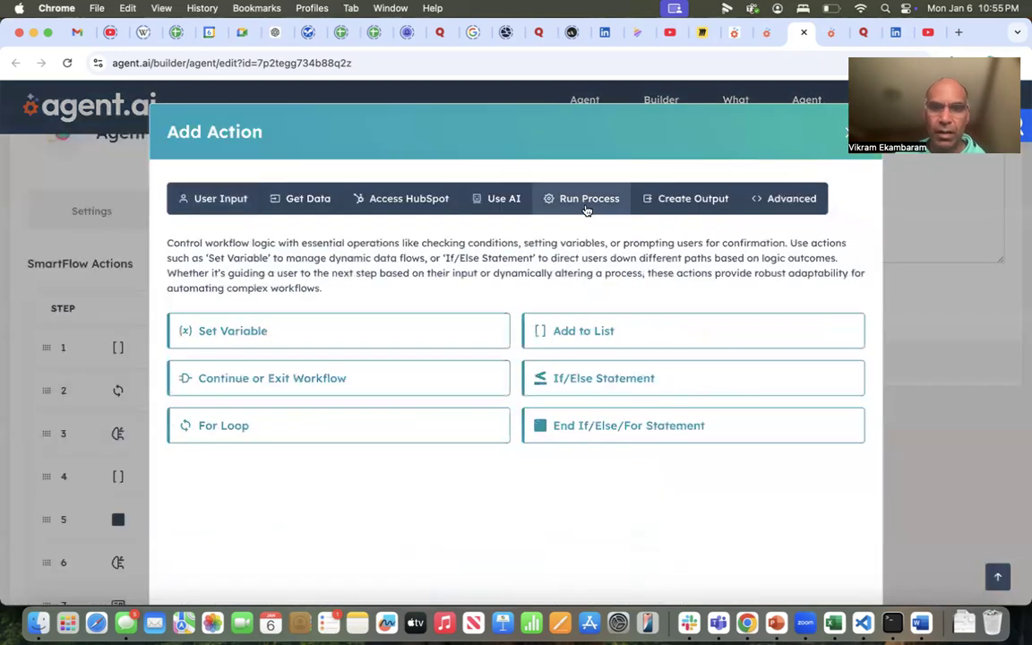
left_click(846, 132)
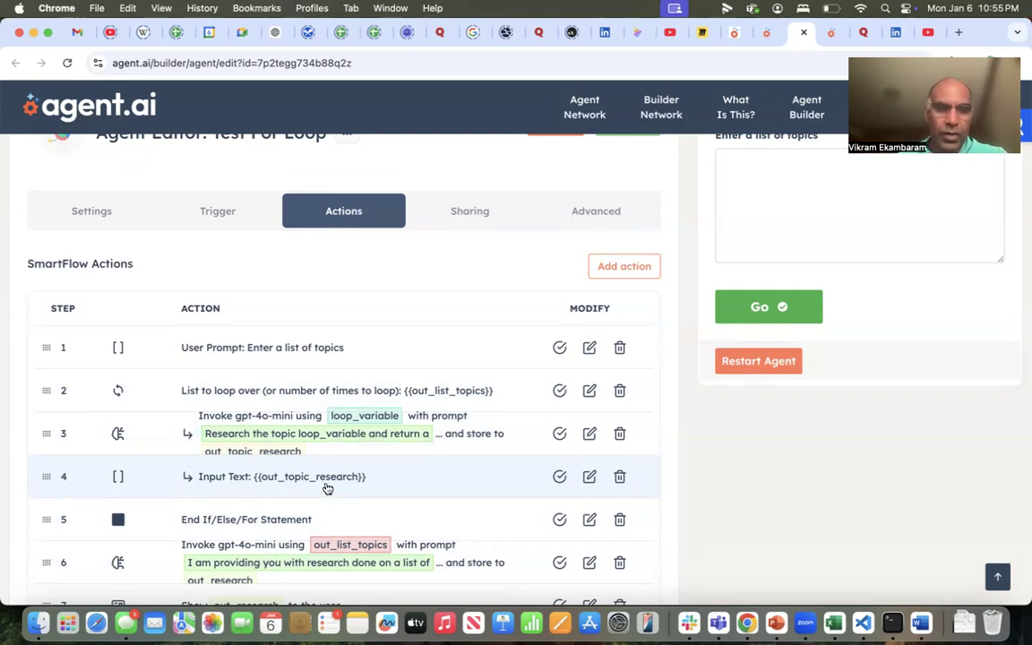
Examine the formatting instructions and output variable of the GenAI action in step 6, and the final step that shows the result.
scroll(327, 488, "down", 2)
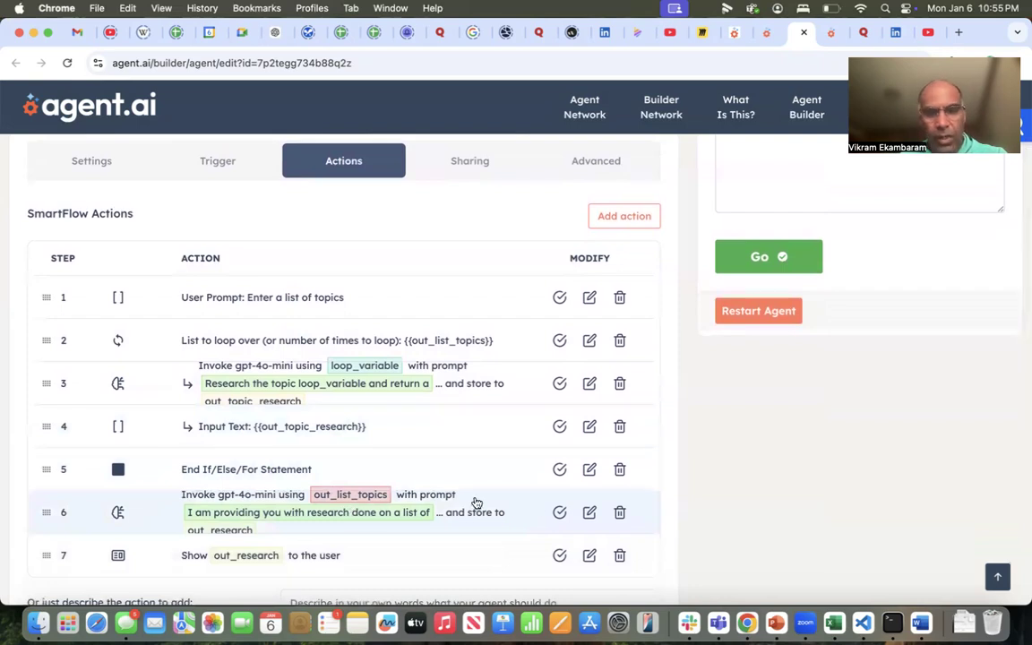
left_click(588, 513)
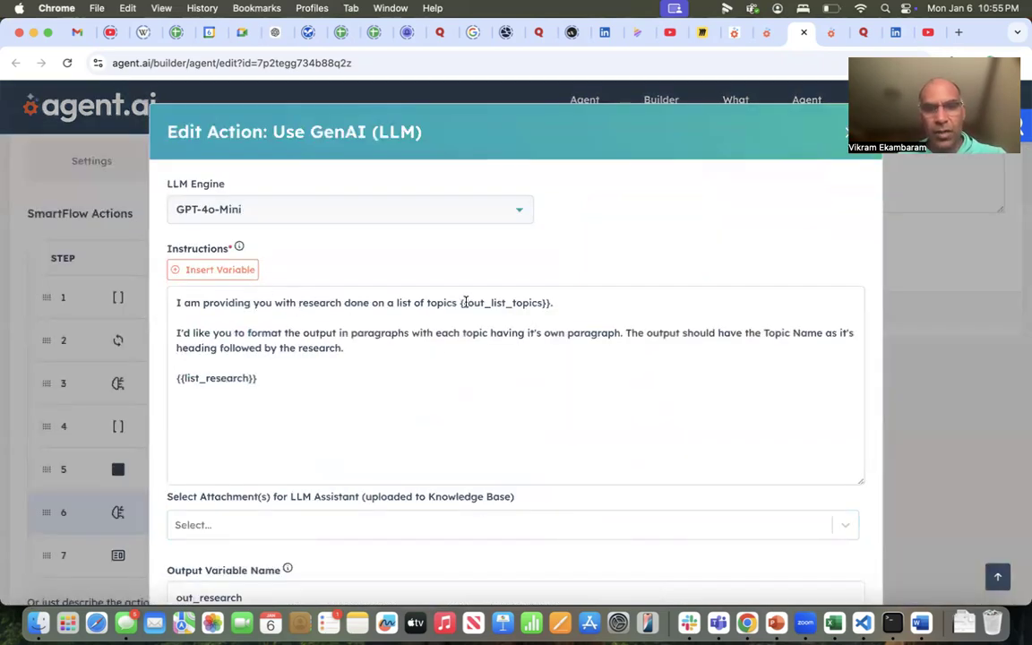
left_click(552, 302)
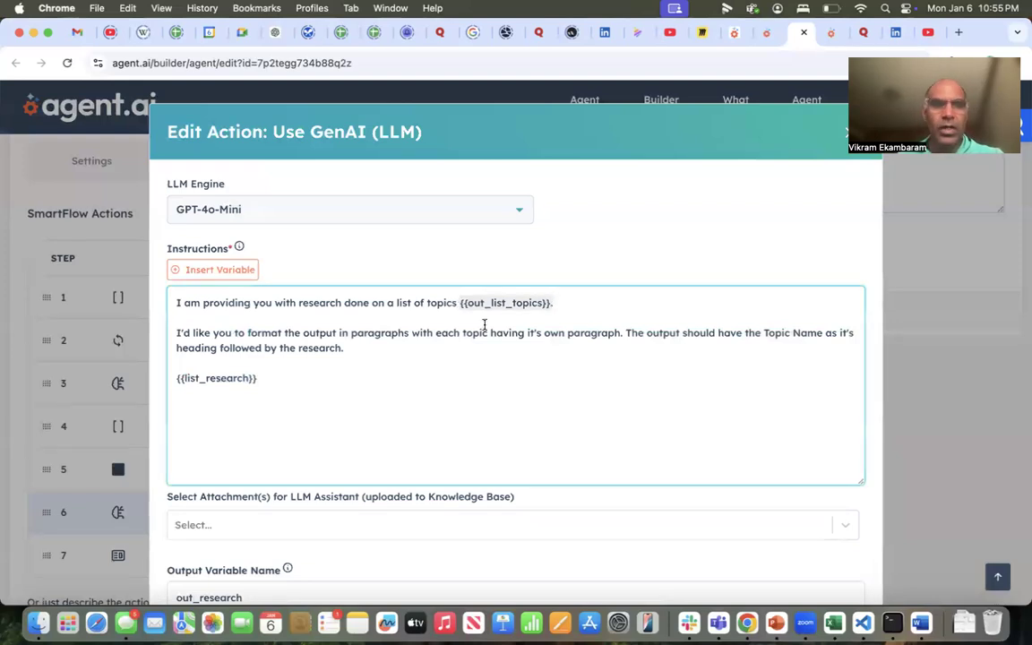
left_click(353, 350)
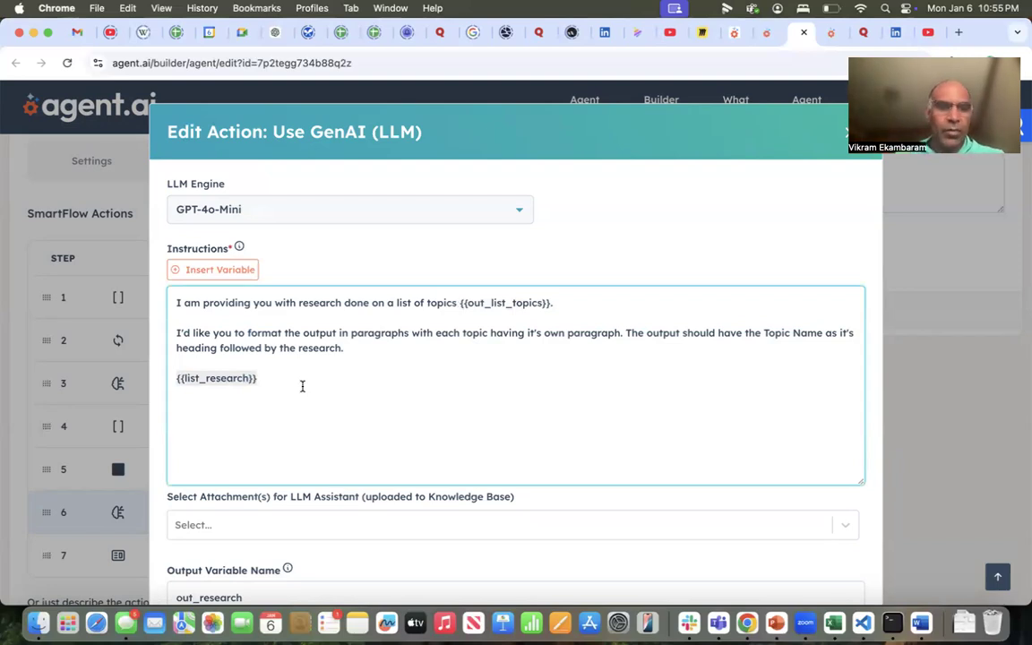
scroll(302, 395, "down", 3)
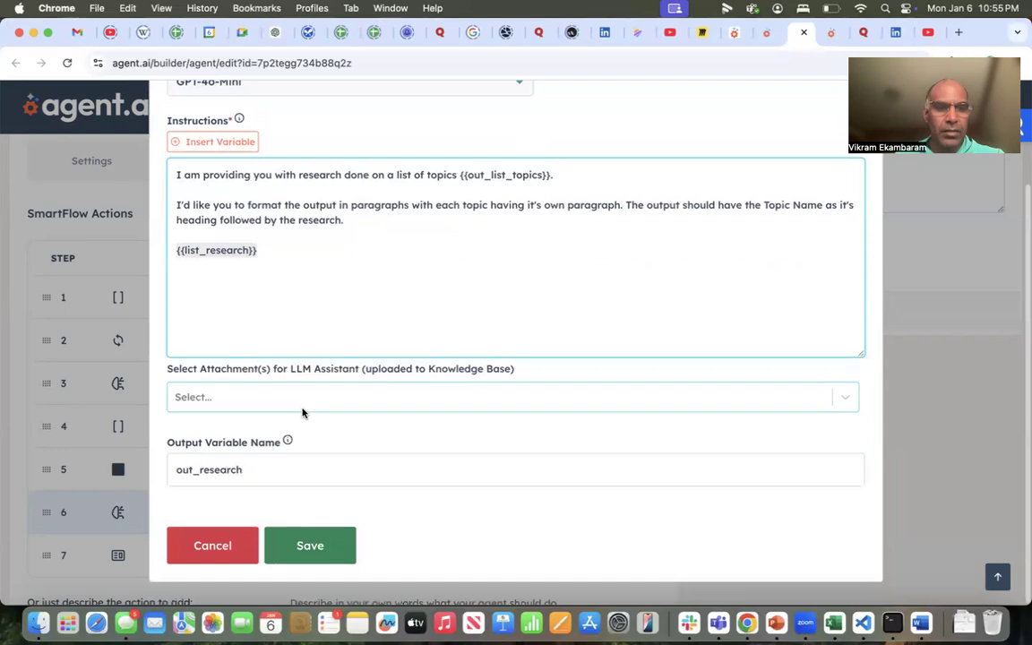
left_click(273, 548)
scroll(245, 518, "down", 1)
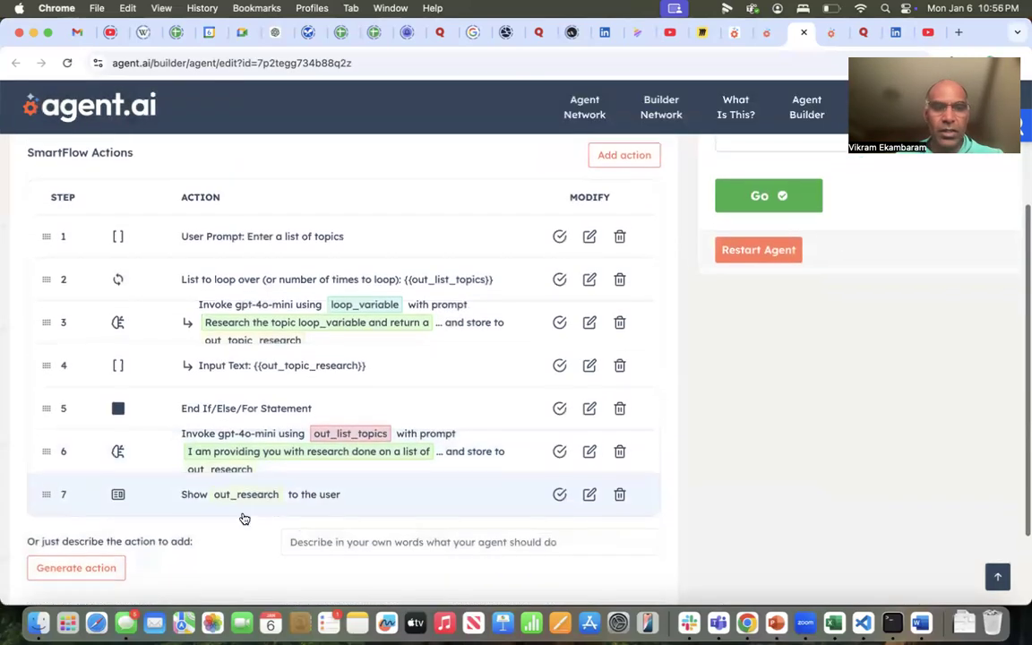
scroll(518, 266, "up", 3)
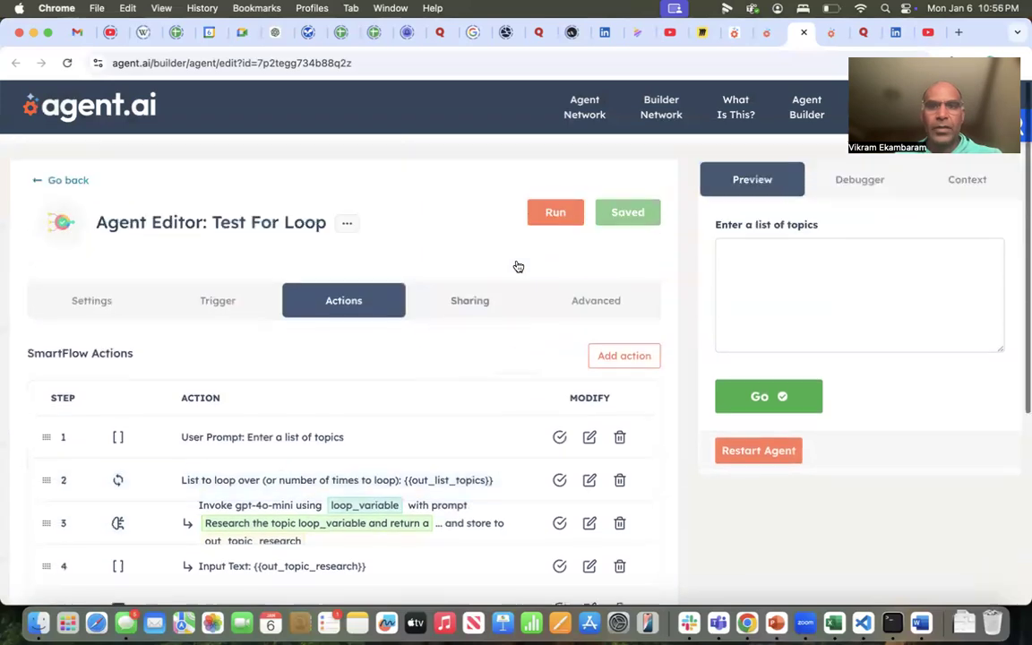
Check the output of an earlier Test For Loop run on AI Agents and College Visits, and switch to the other run's page.
left_click(766, 34)
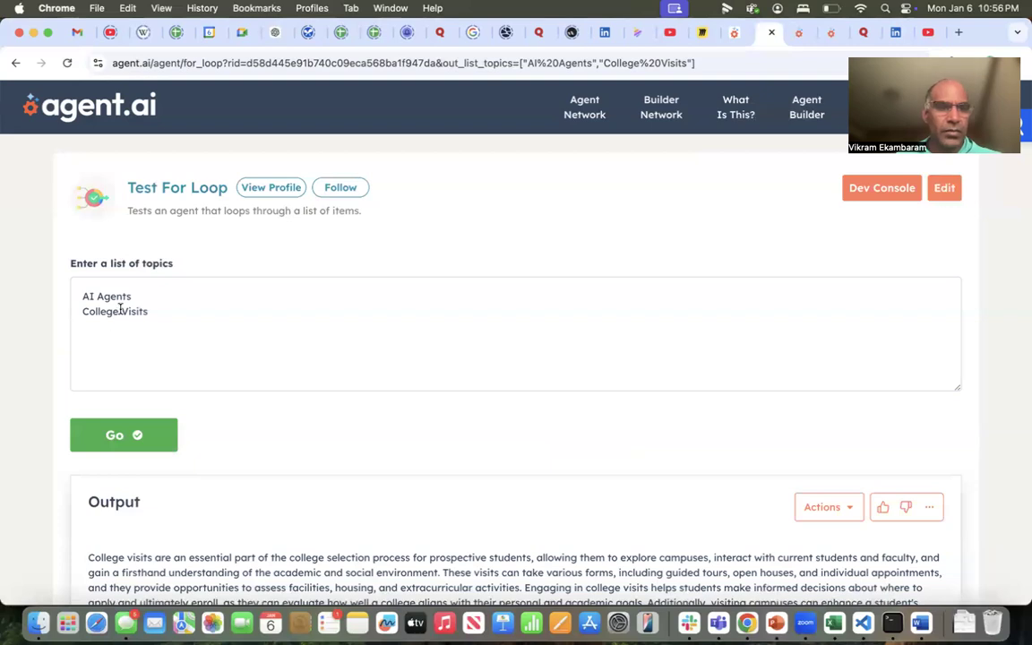
scroll(230, 454, "down", 3)
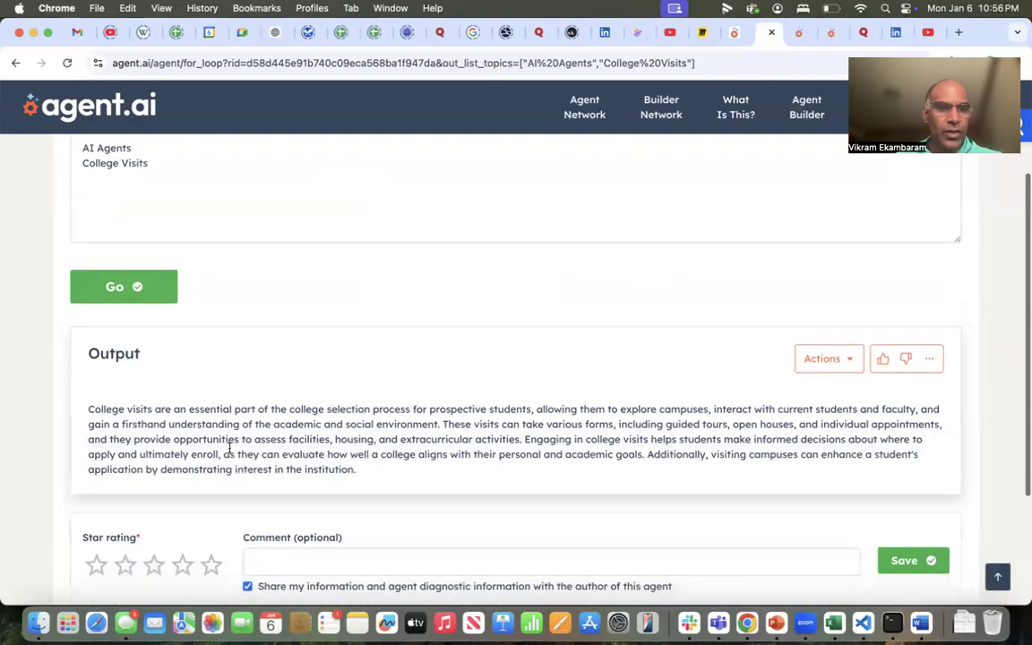
scroll(253, 391, "up", 3)
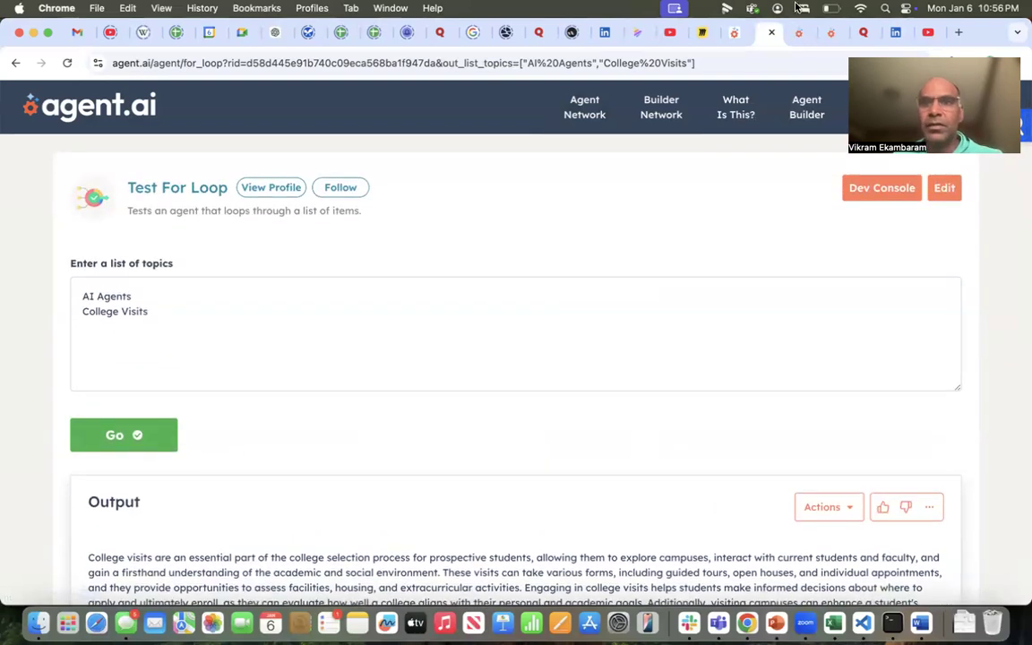
left_click(798, 33)
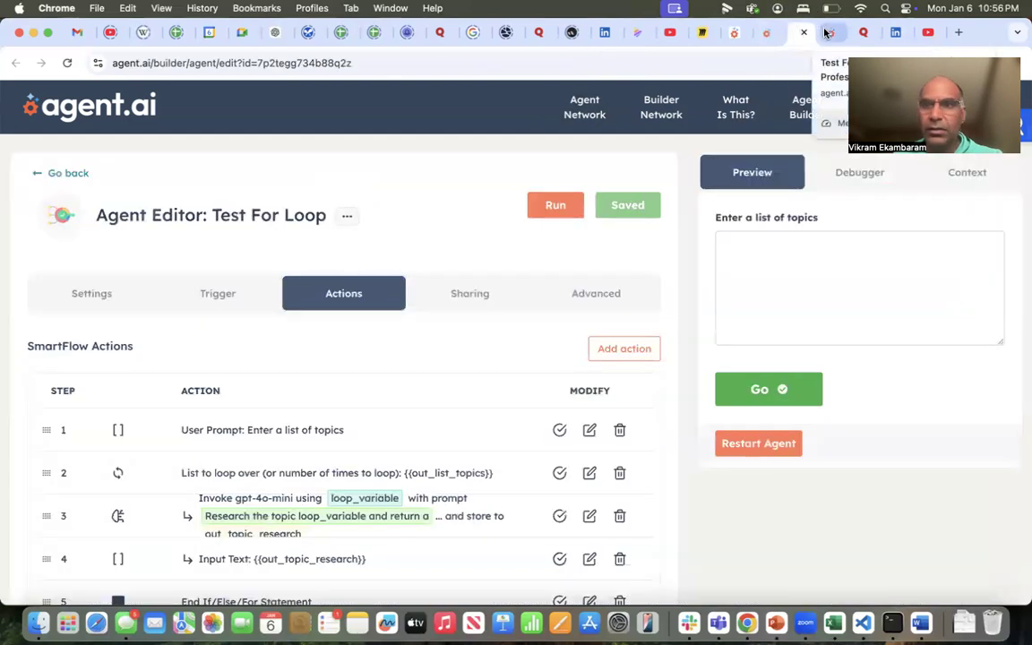
left_click(825, 33)
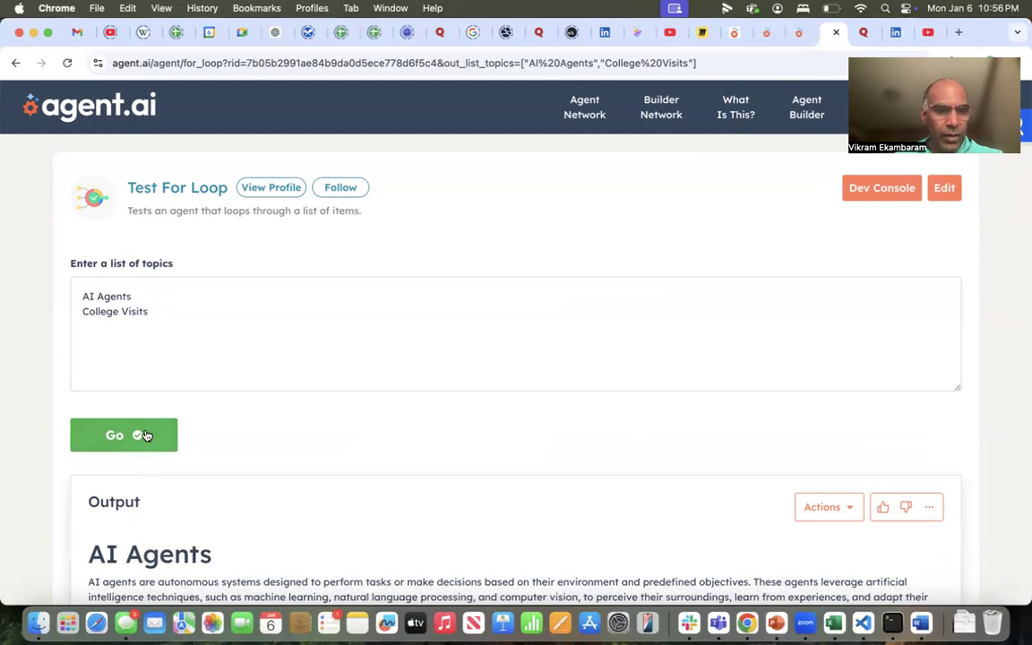
Review the formatted output sections for AI Agents and College Visits on the finished run's page.
scroll(352, 431, "down", 3)
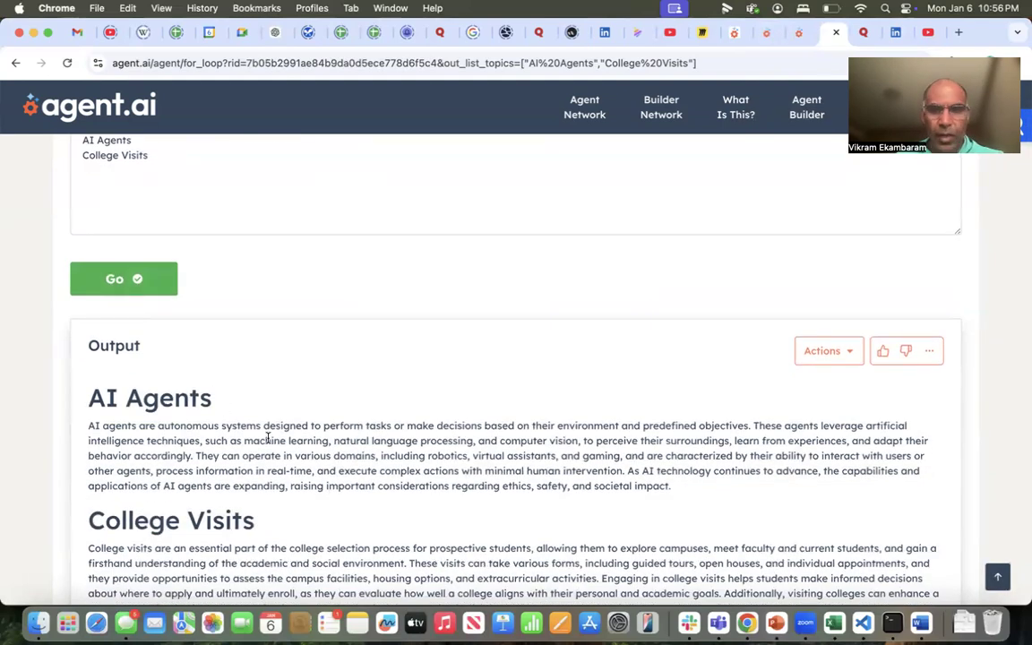
scroll(267, 438, "down", 2)
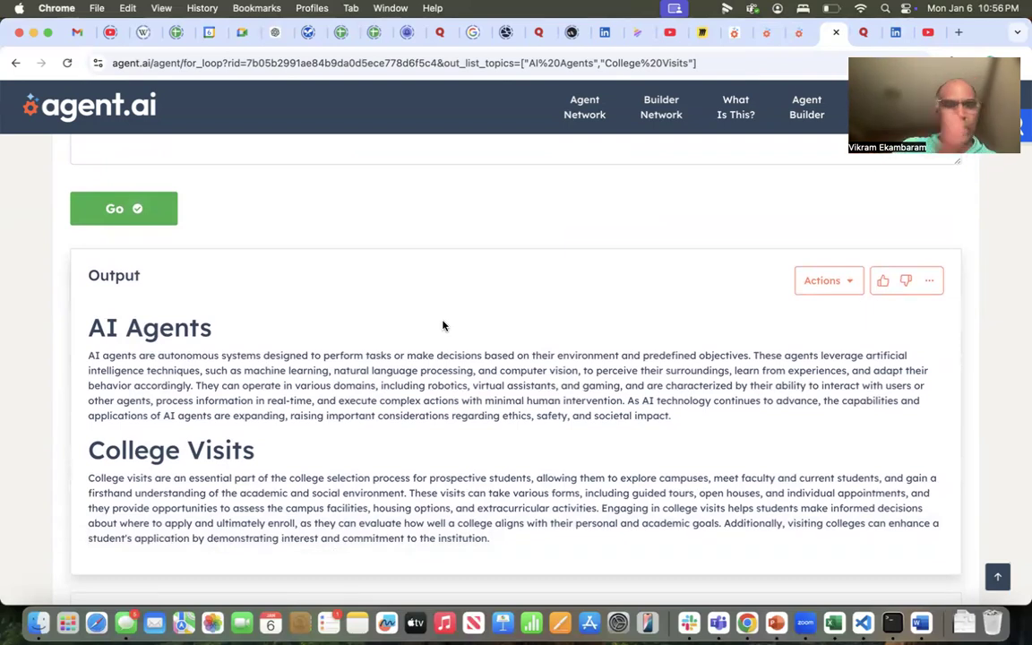
scroll(442, 323, "up", 5)
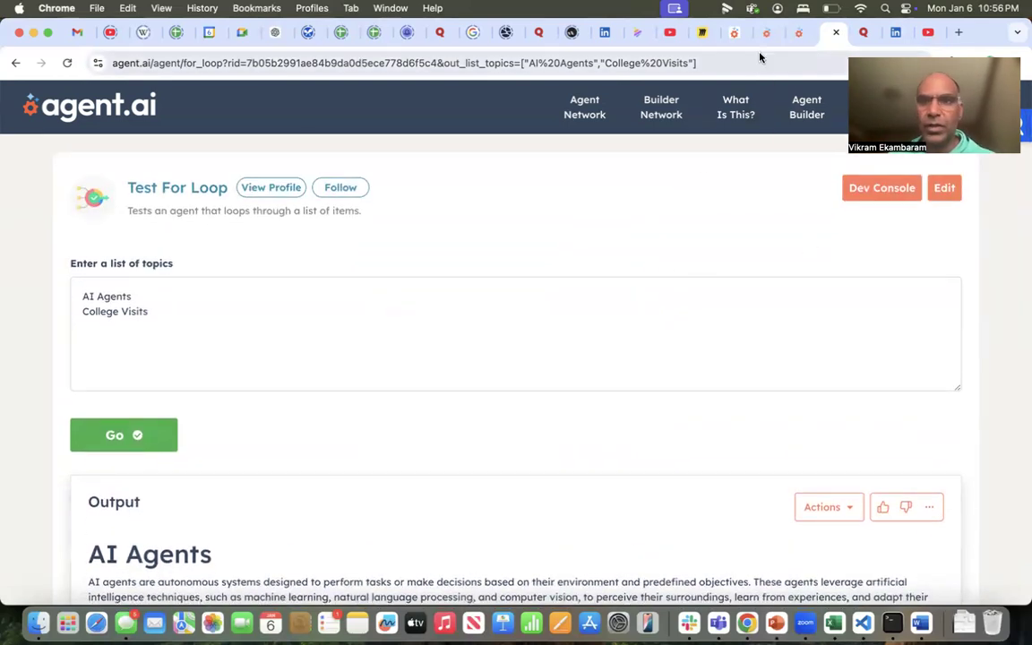
Launch a fresh Test For Loop run from the agent editor, using the topics Hubble Telescope and Theory of relativity on separate lines.
left_click(793, 33)
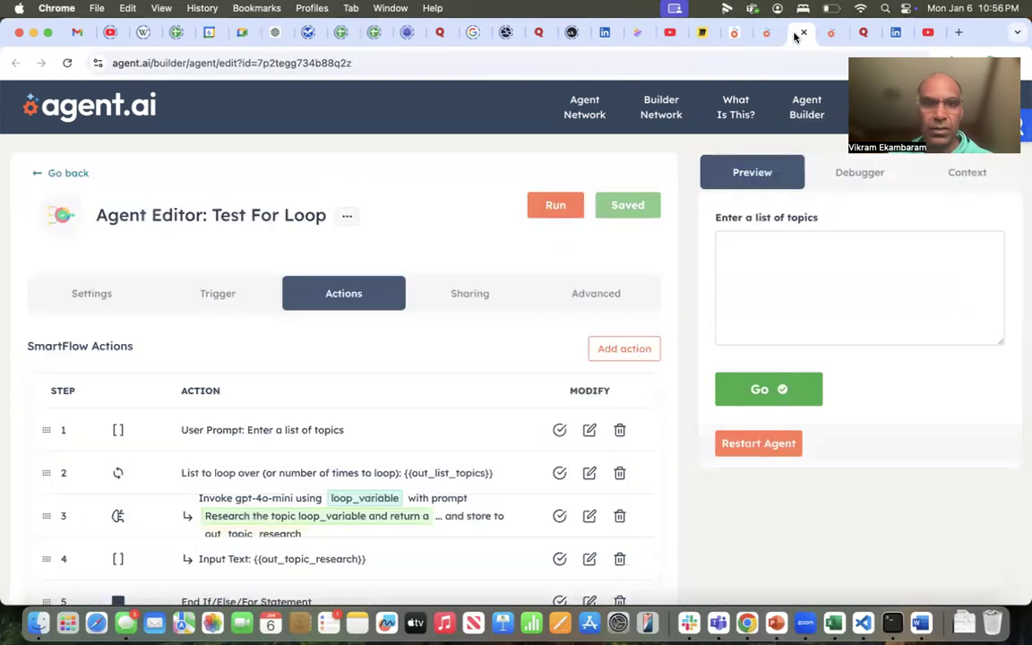
left_click(551, 204)
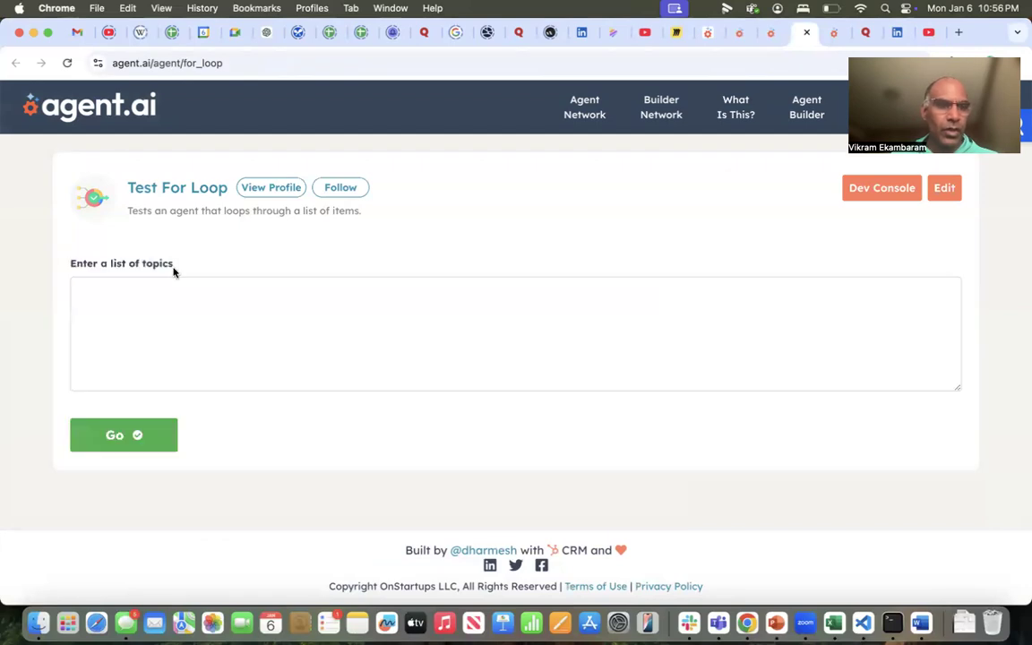
left_click(131, 291)
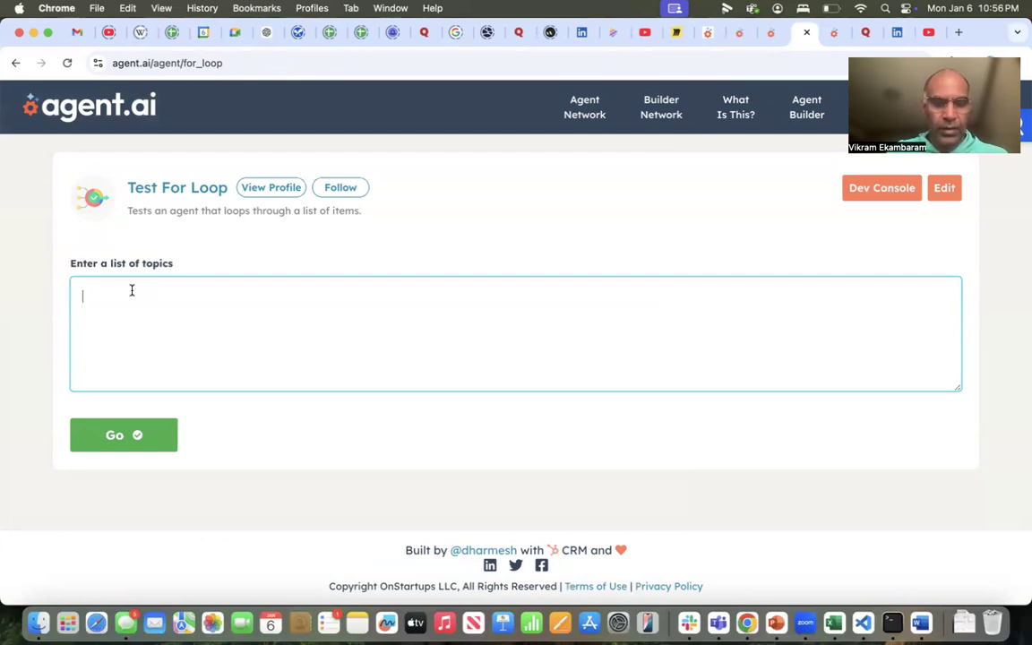
type("Hubble Telesc")
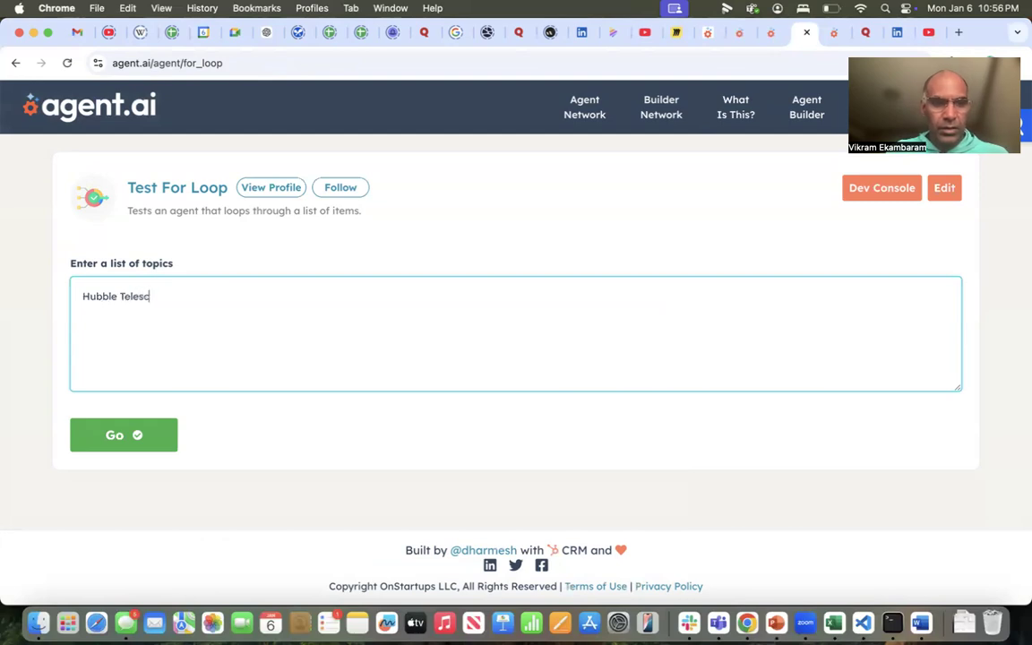
type("Theory of relativity")
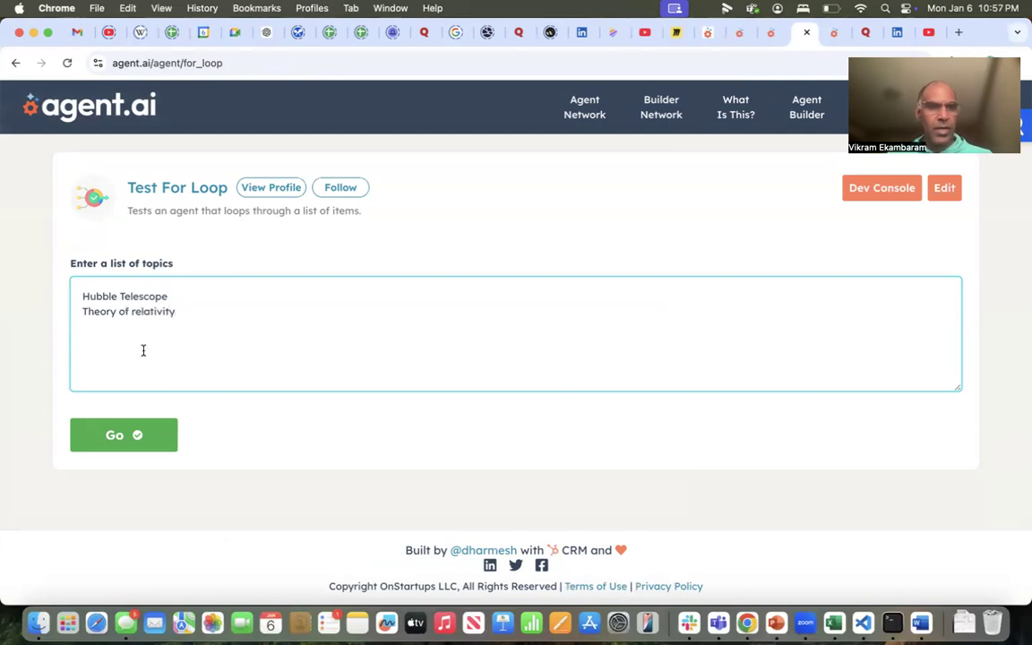
left_click(110, 430)
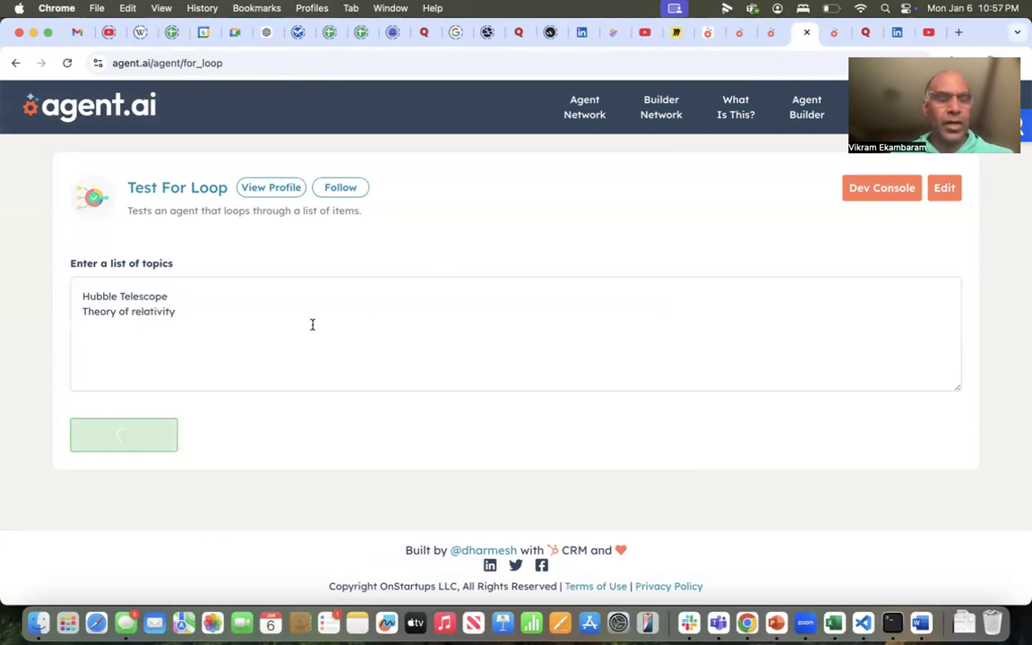
Examine the prompt and response of the step 3 Invoke LLM action in the Dev Console debugger while the agent loops through the topics.
left_click(855, 190)
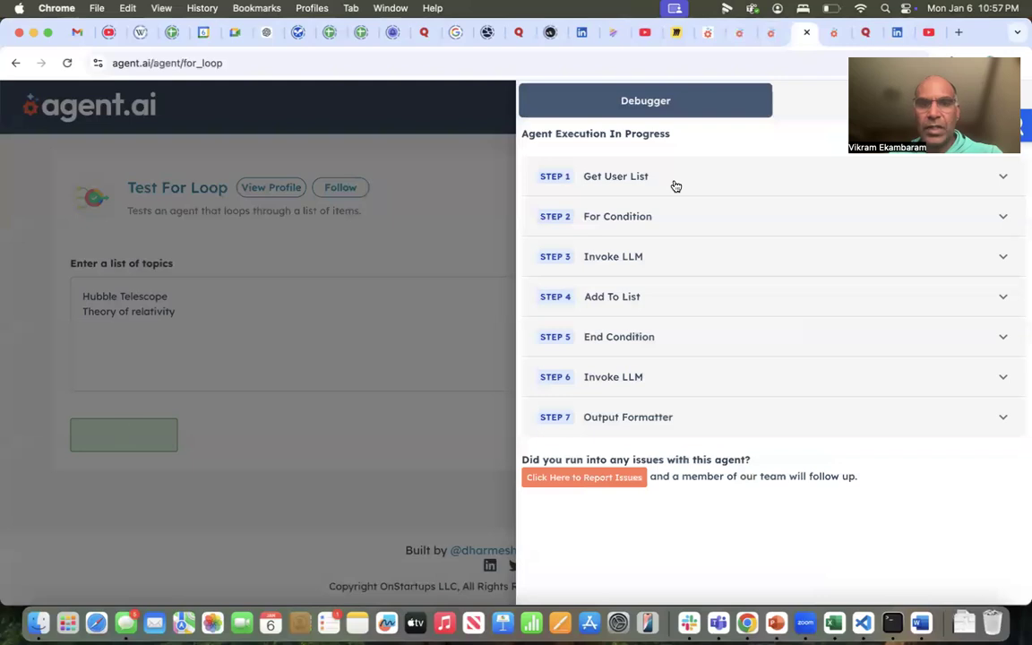
left_click(712, 265)
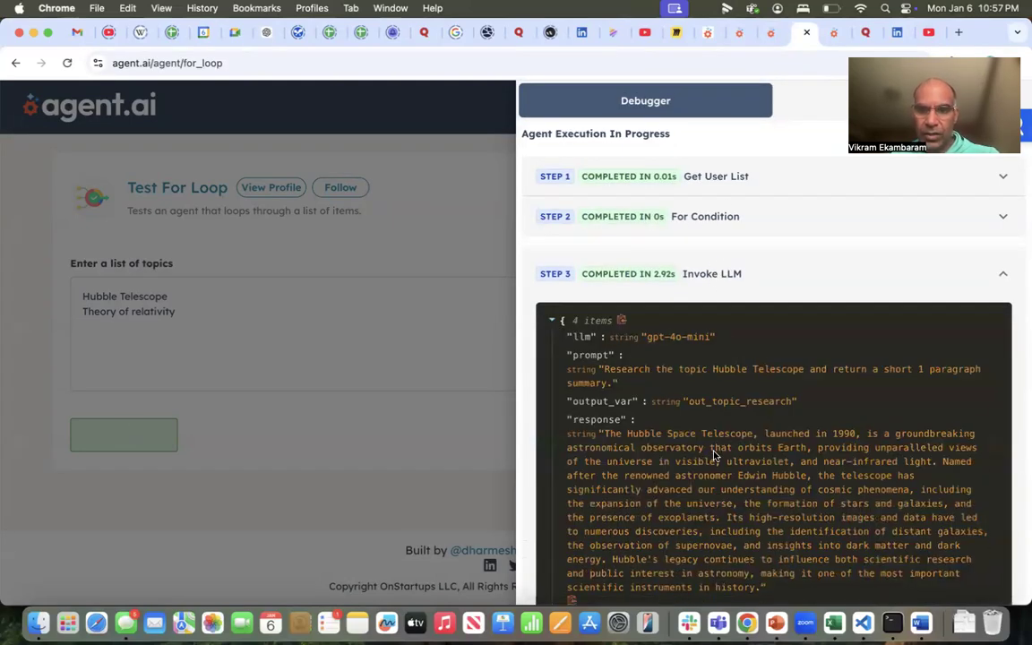
scroll(670, 454, "down", 2)
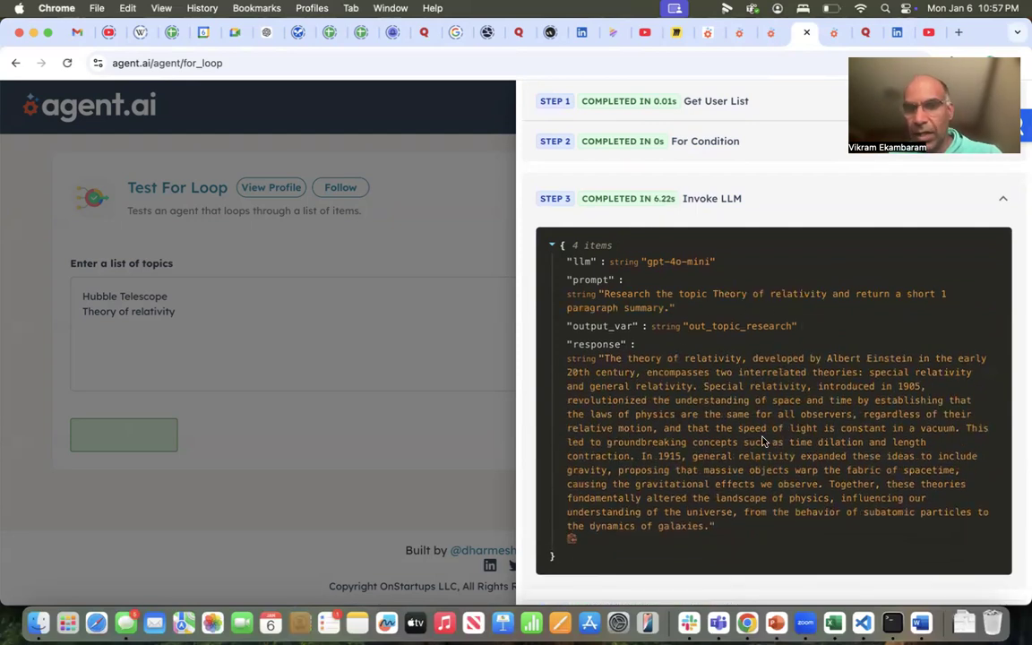
left_click(1003, 200)
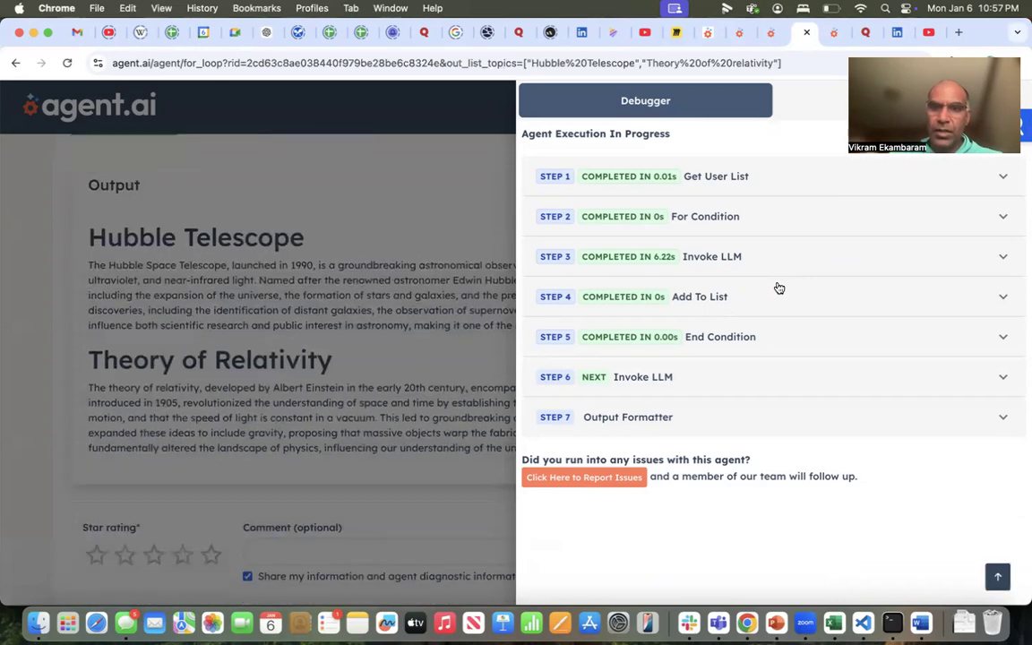
Close the debugger and review the formatted output for Hubble Telescope and Theory of Relativity.
left_click(361, 289)
scroll(379, 265, "up", 4)
scroll(361, 436, "down", 2)
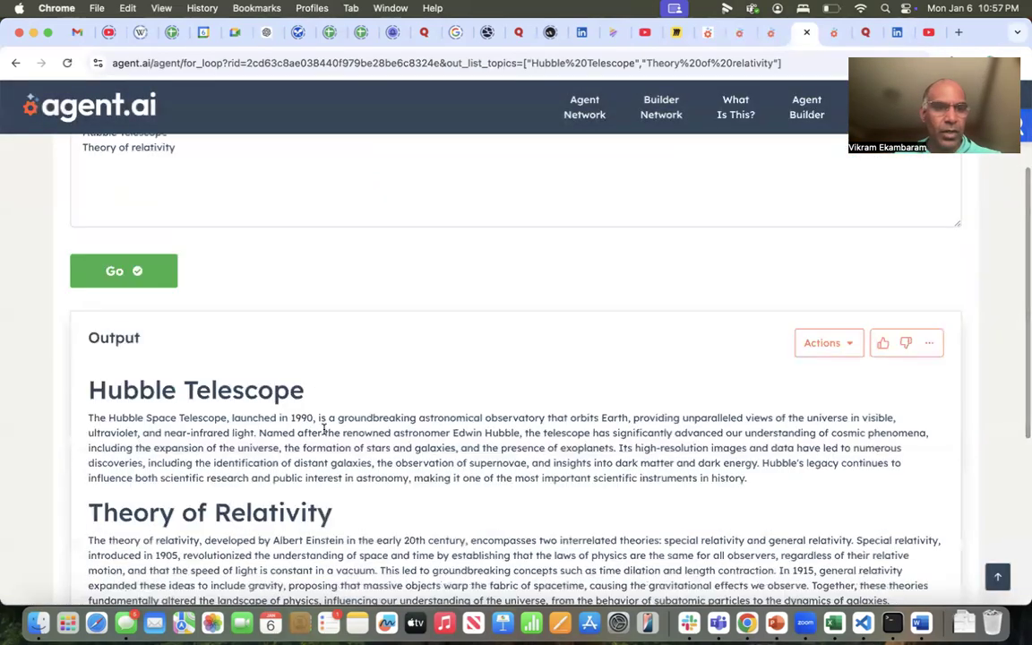
scroll(361, 436, "down", 3)
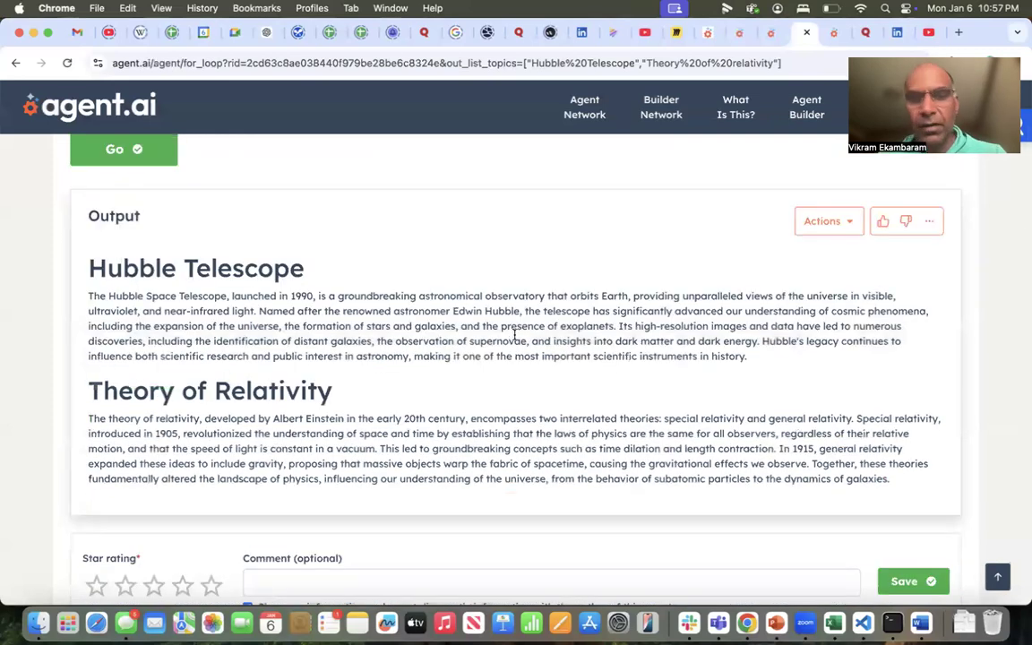